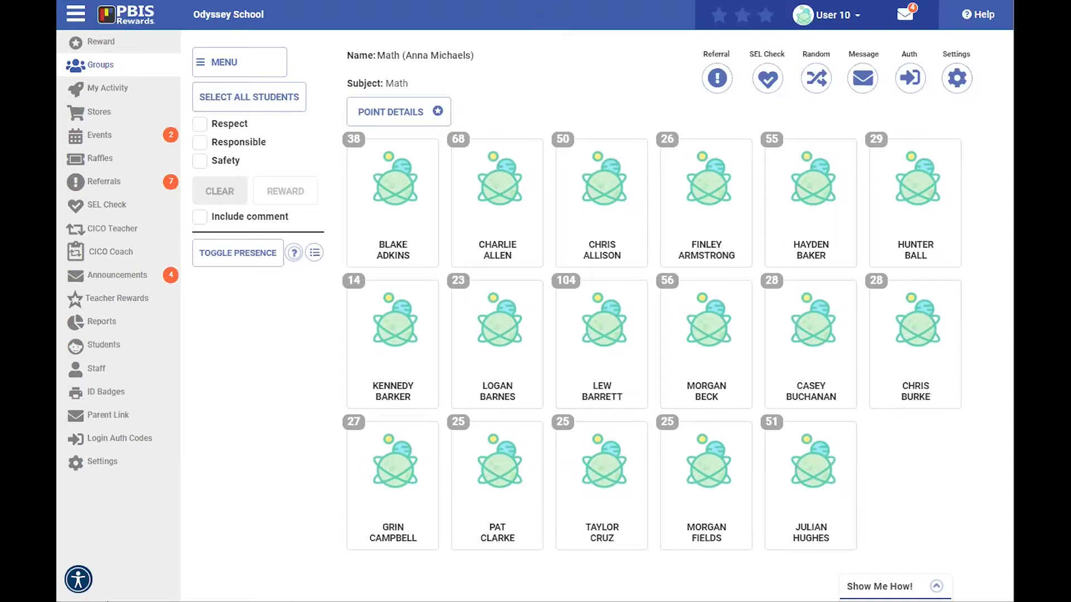
Open Groups to show the Math class roster with each student's point total.
{"action": "left_click", "coordinate": [115, 70]}
Pick the first student in the second row and open their Minor referrals page.
{"action": "left_click", "coordinate": [386, 346]}
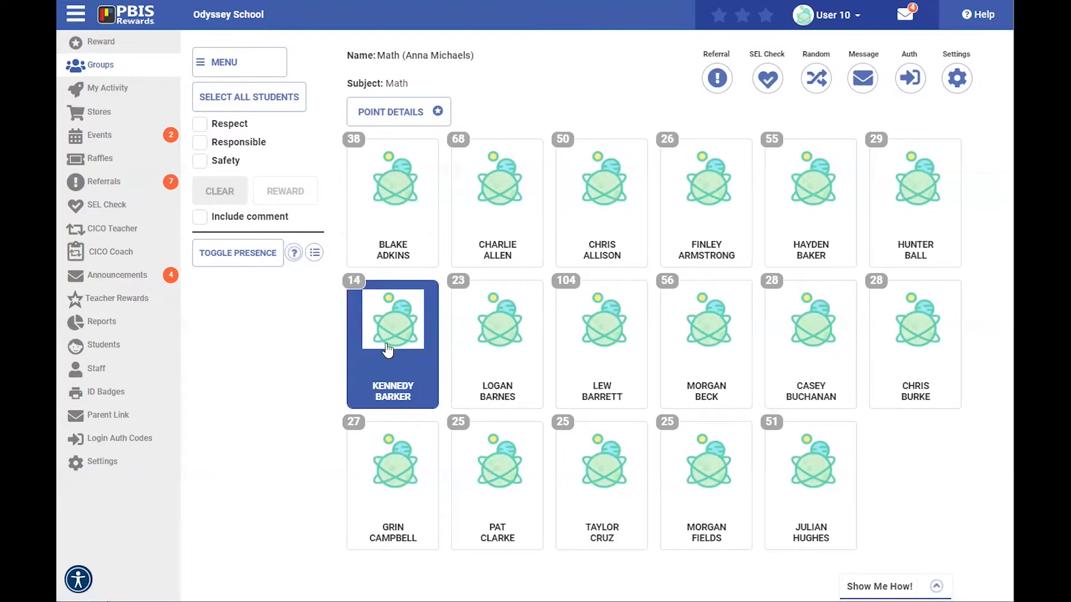
{"action": "left_click", "coordinate": [714, 85]}
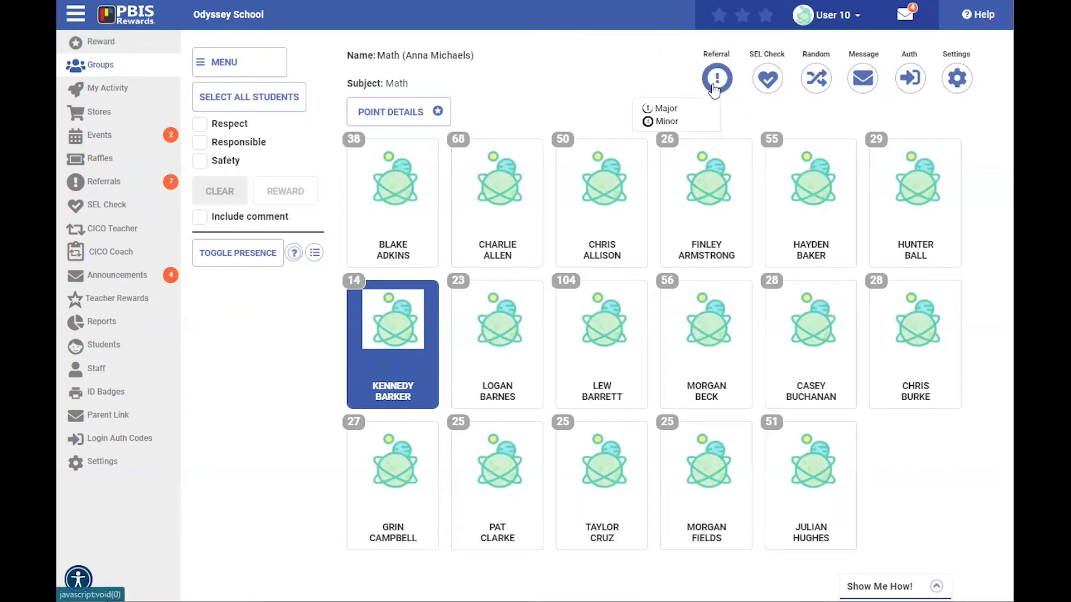
{"action": "left_click", "coordinate": [667, 122]}
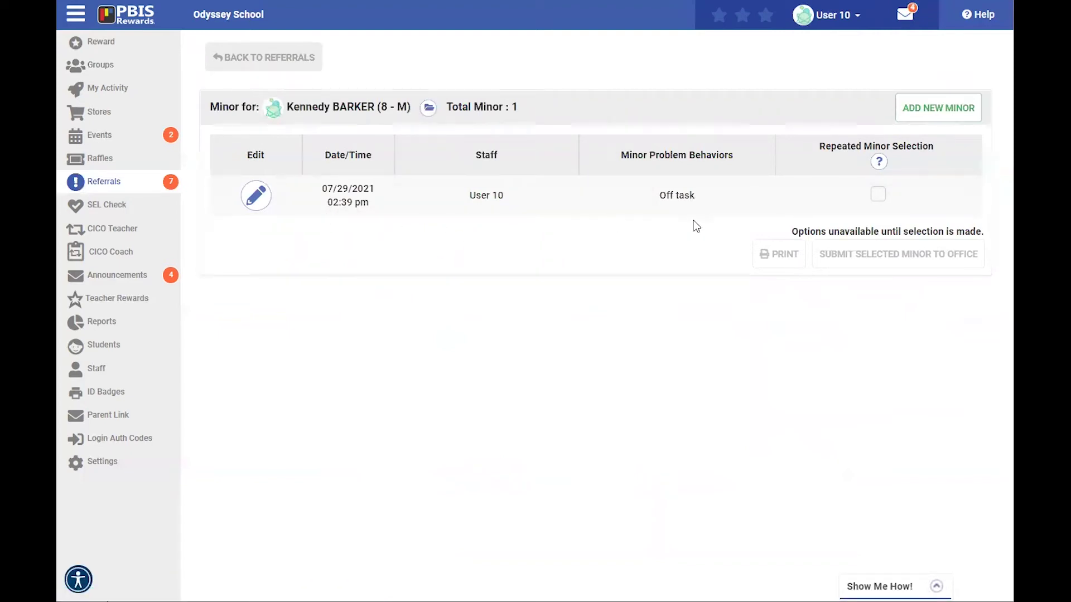
Start a new minor form and fill in date 07/29/2021 and time 02:45 PM.
{"action": "left_click", "coordinate": [926, 118]}
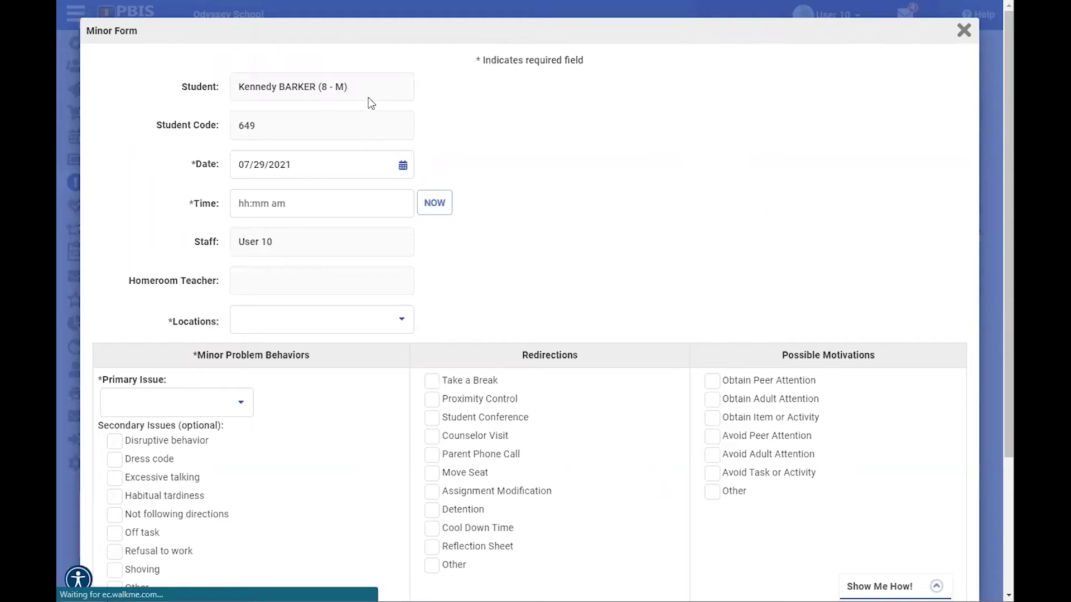
{"action": "left_click", "coordinate": [402, 165]}
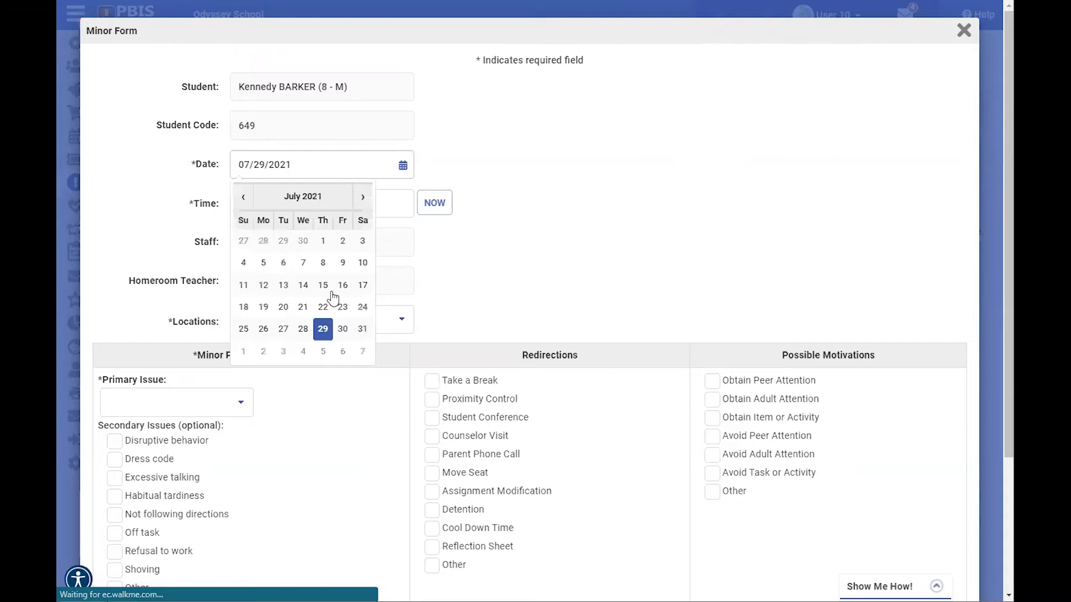
{"action": "left_click", "coordinate": [302, 328]}
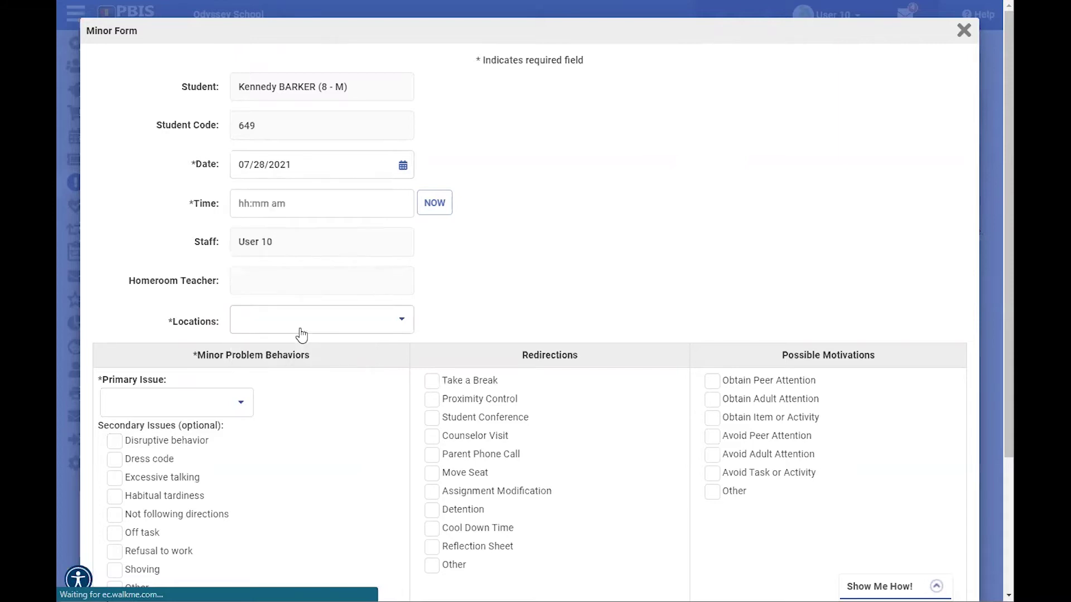
{"action": "left_click", "coordinate": [434, 204]}
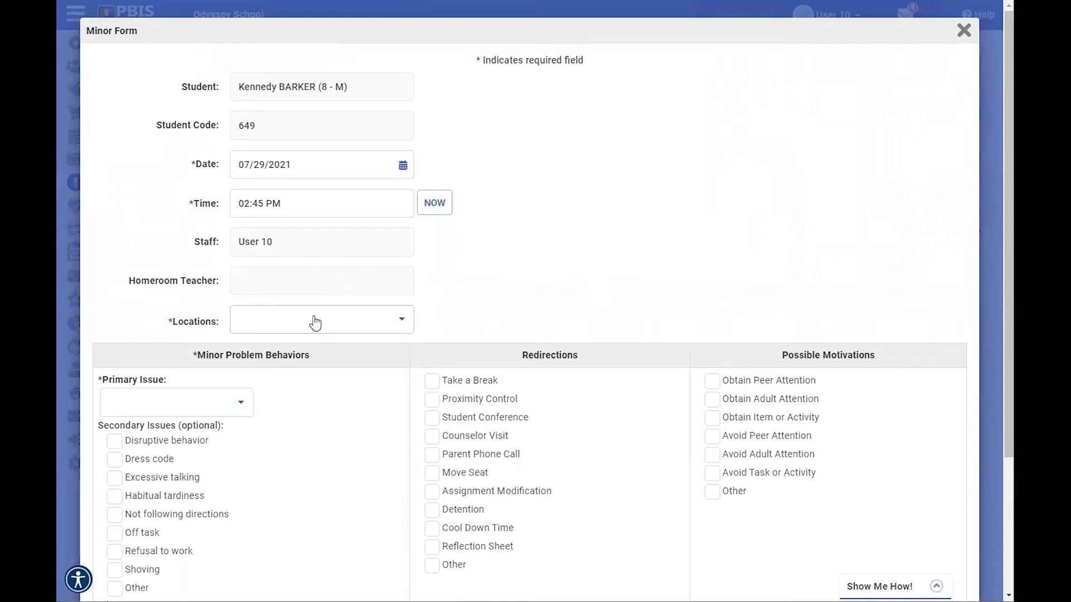
Set location Bus, primary issue Excessive talking, and secondary issue Disruptive behavior.
{"action": "scroll", "coordinate": [315, 323], "scroll_direction": "down", "scroll_amount": 3}
{"action": "left_click", "coordinate": [349, 144]}
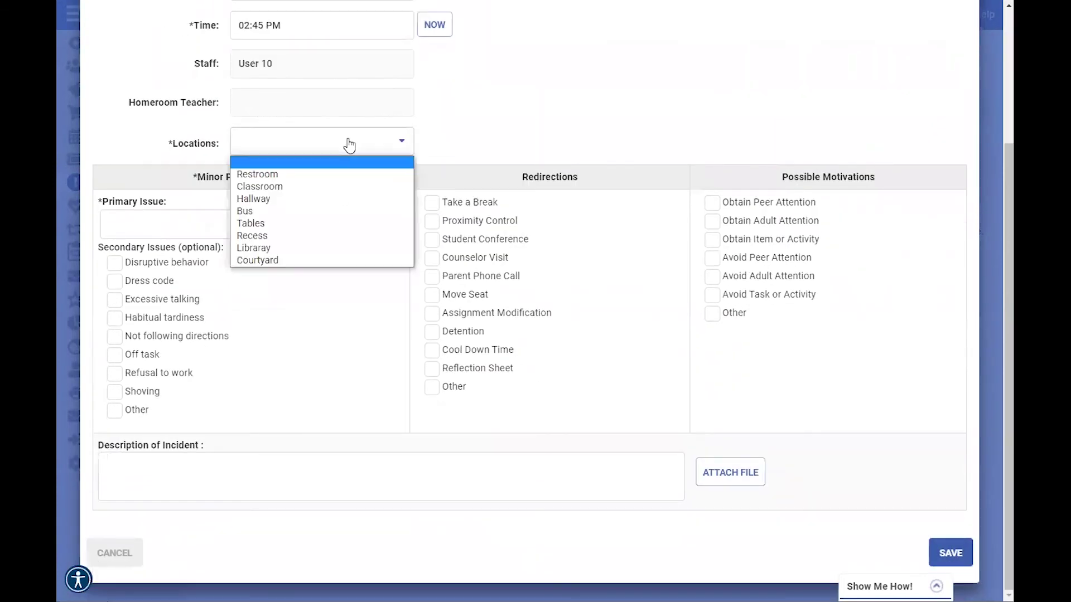
{"action": "left_click", "coordinate": [305, 212]}
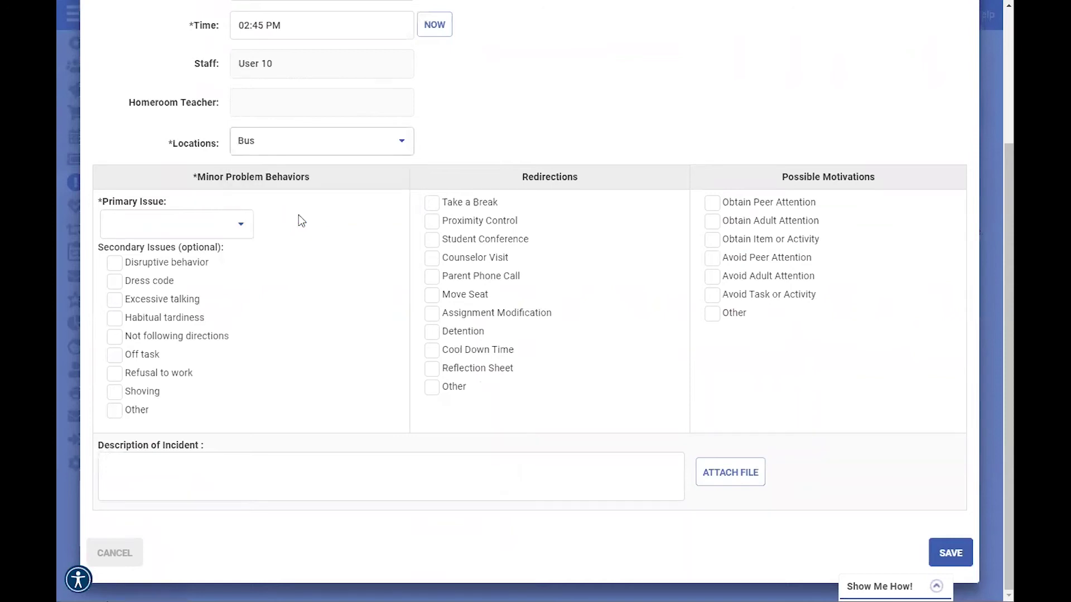
{"action": "left_click", "coordinate": [242, 230]}
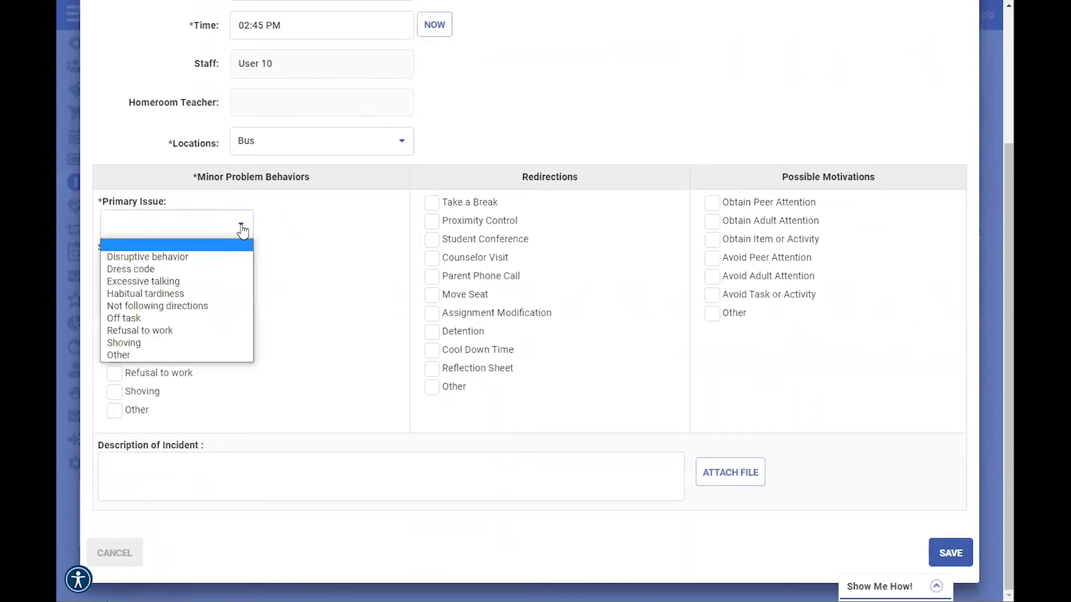
{"action": "left_click", "coordinate": [224, 287]}
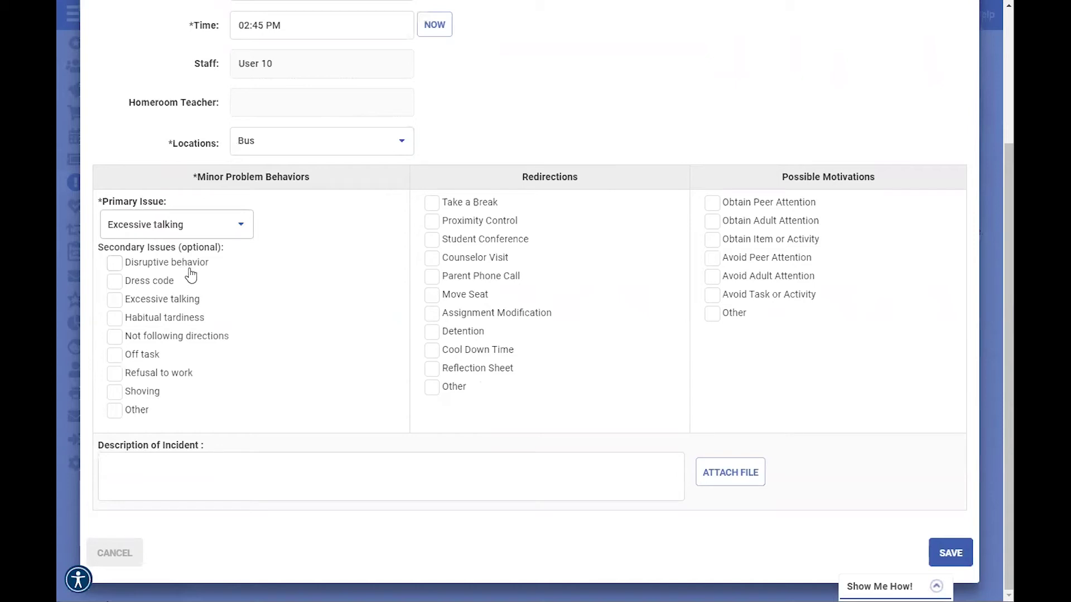
{"action": "left_click", "coordinate": [114, 264]}
Add Take a Break and Move Seat redirections and save the minor referral.
{"action": "left_click", "coordinate": [436, 207]}
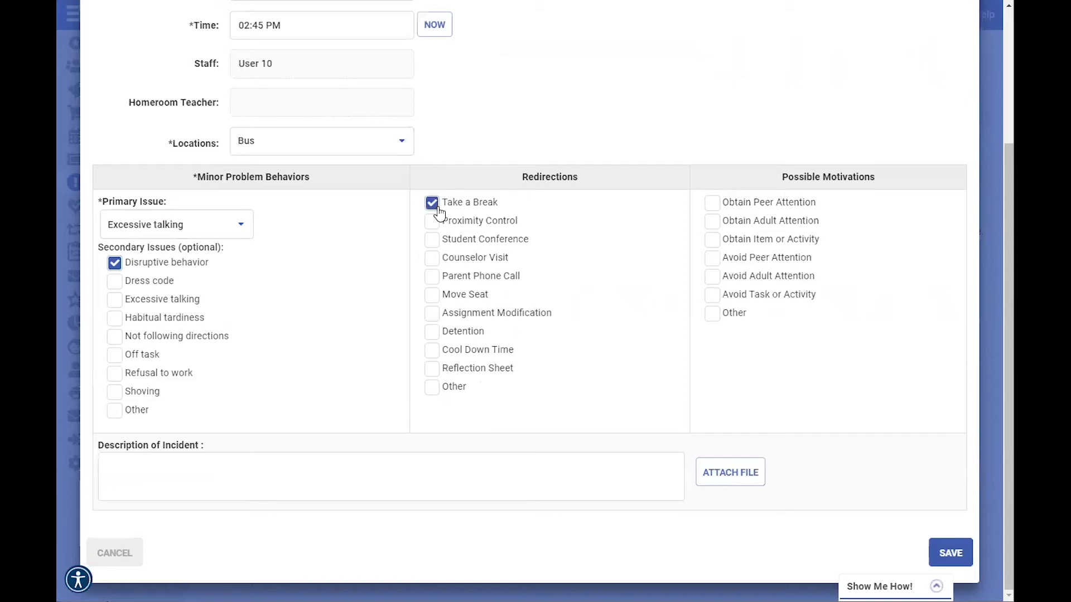
{"action": "left_click", "coordinate": [437, 297]}
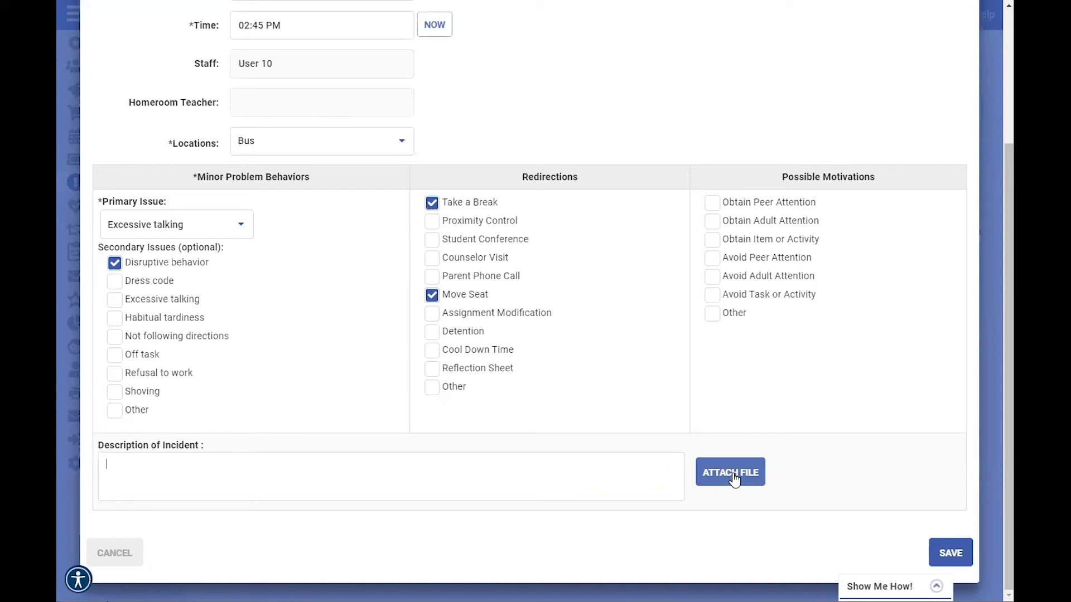
{"action": "left_click", "coordinate": [951, 554]}
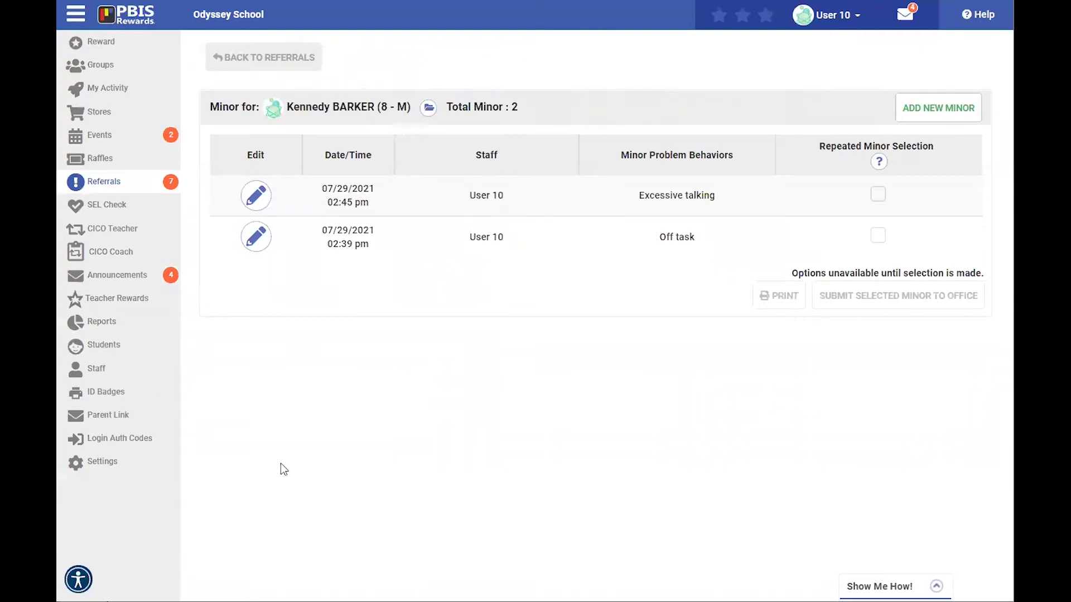
Go to the Referrals overview and search for the student by partial first name.
{"action": "left_click", "coordinate": [118, 186]}
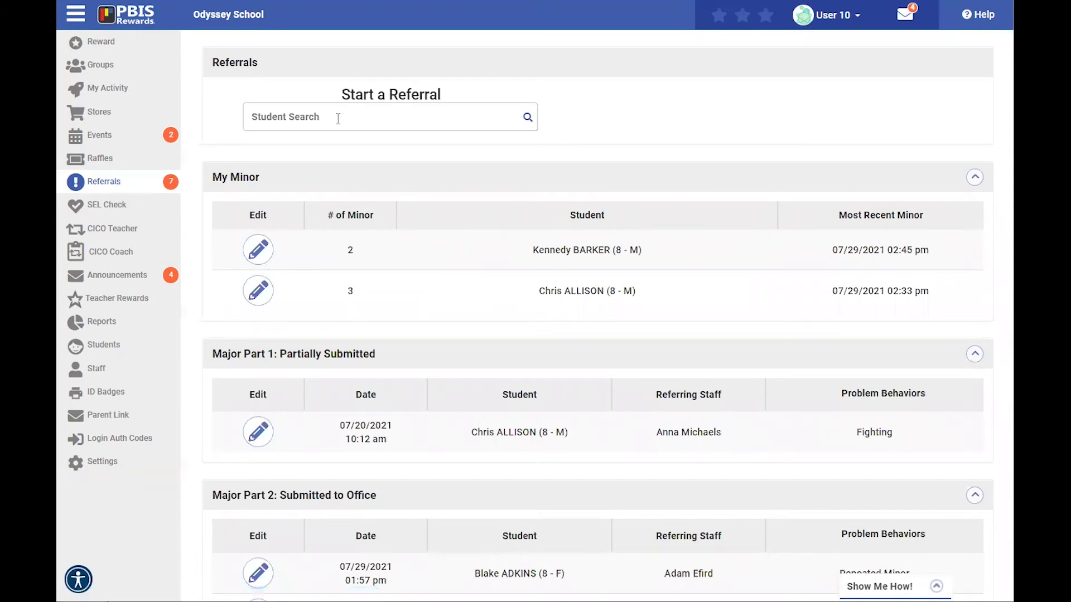
{"action": "type", "text": "chris"}
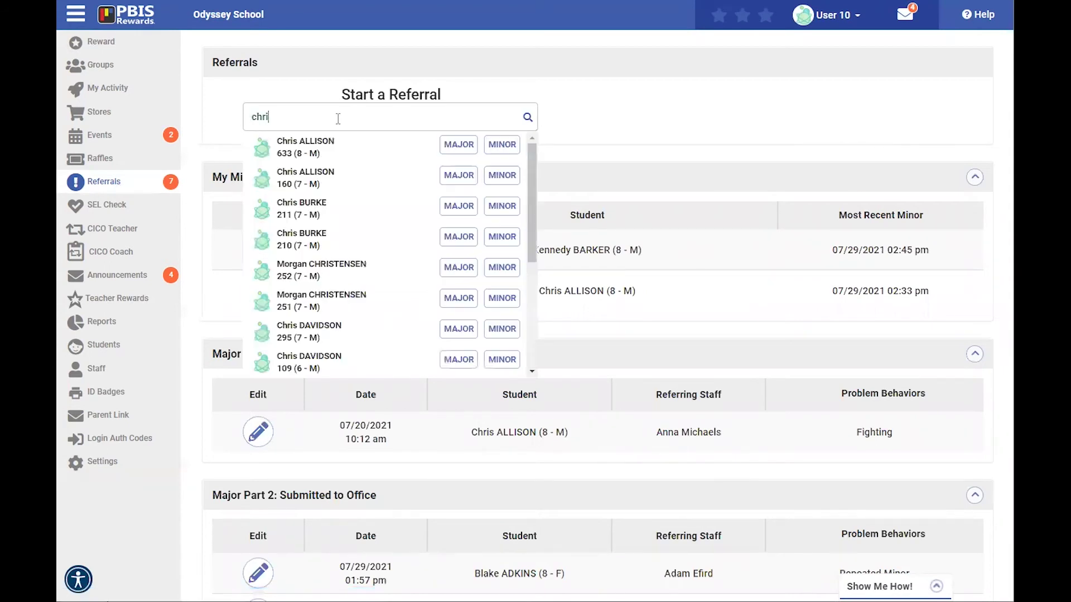
Record a Fighting major for the first match, timed 07/29/2021 02:46 PM.
{"action": "left_click", "coordinate": [464, 148]}
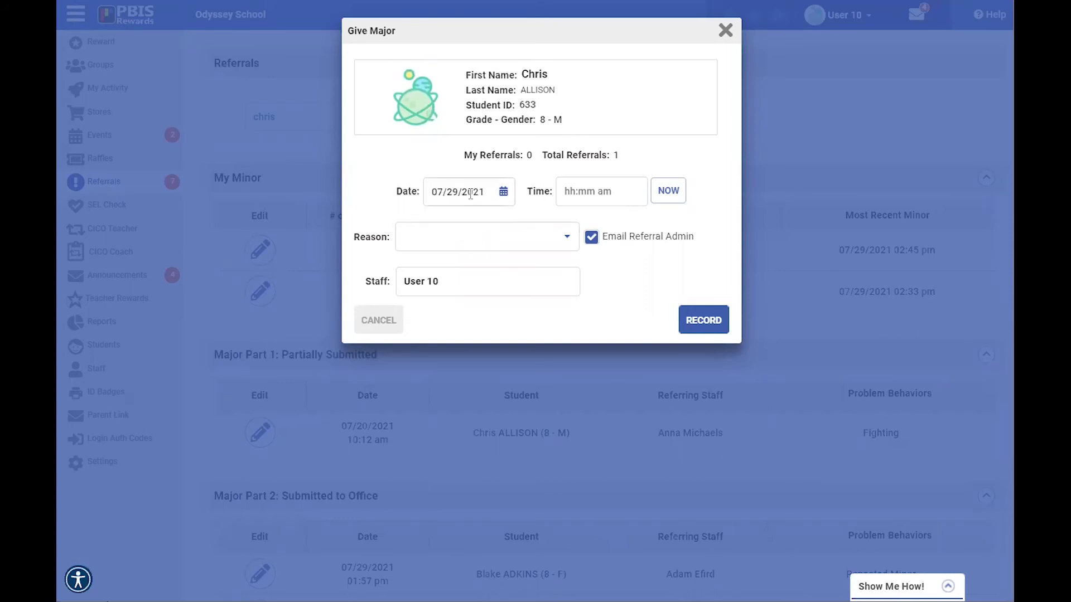
{"action": "left_click", "coordinate": [668, 192]}
{"action": "left_click", "coordinate": [567, 238]}
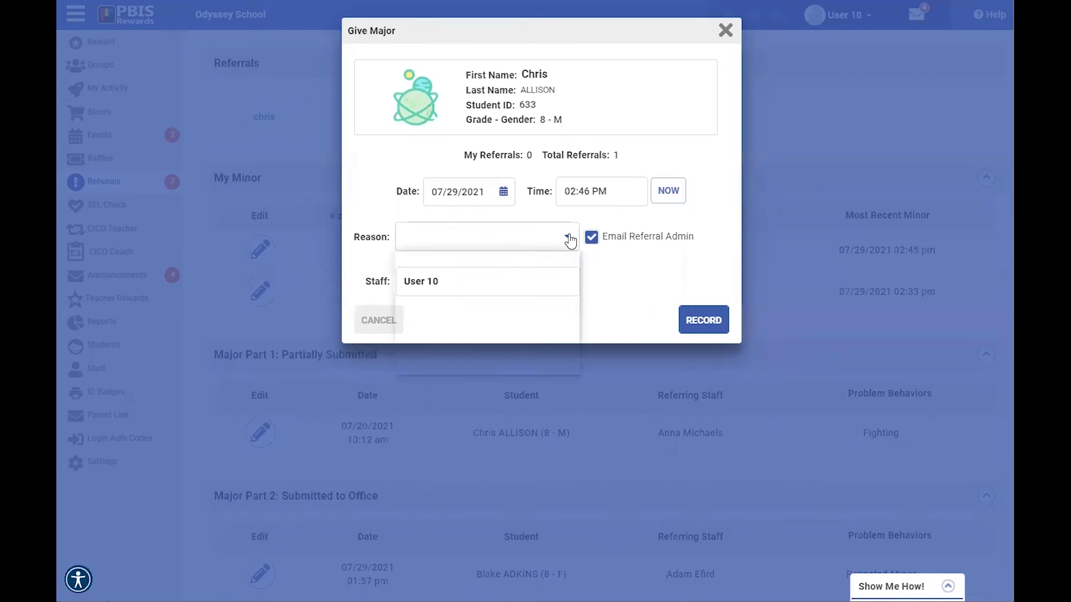
{"action": "left_click", "coordinate": [474, 308]}
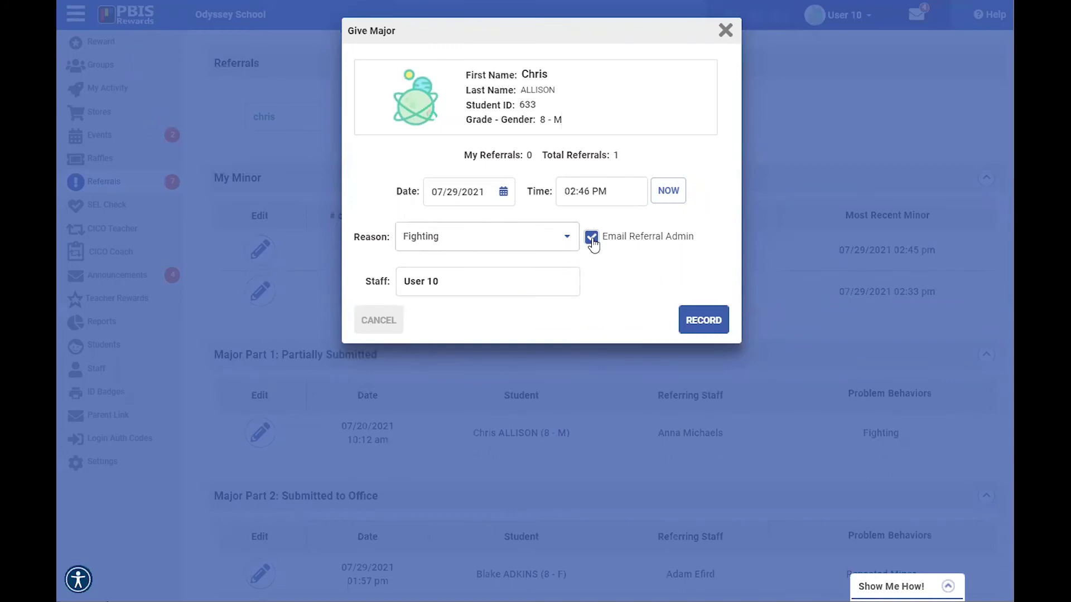
{"action": "left_click", "coordinate": [702, 322]}
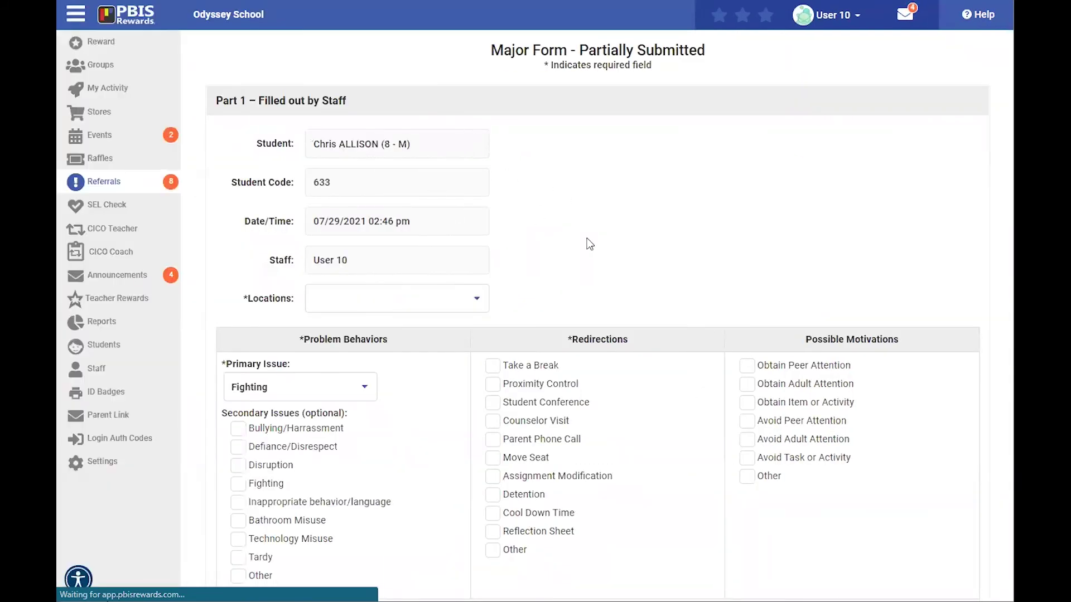
Set the major form's location to Tables and keep Fighting as primary issue.
{"action": "scroll", "coordinate": [590, 244], "scroll_direction": "down", "scroll_amount": 1}
{"action": "scroll", "coordinate": [589, 244], "scroll_direction": "up", "scroll_amount": 1}
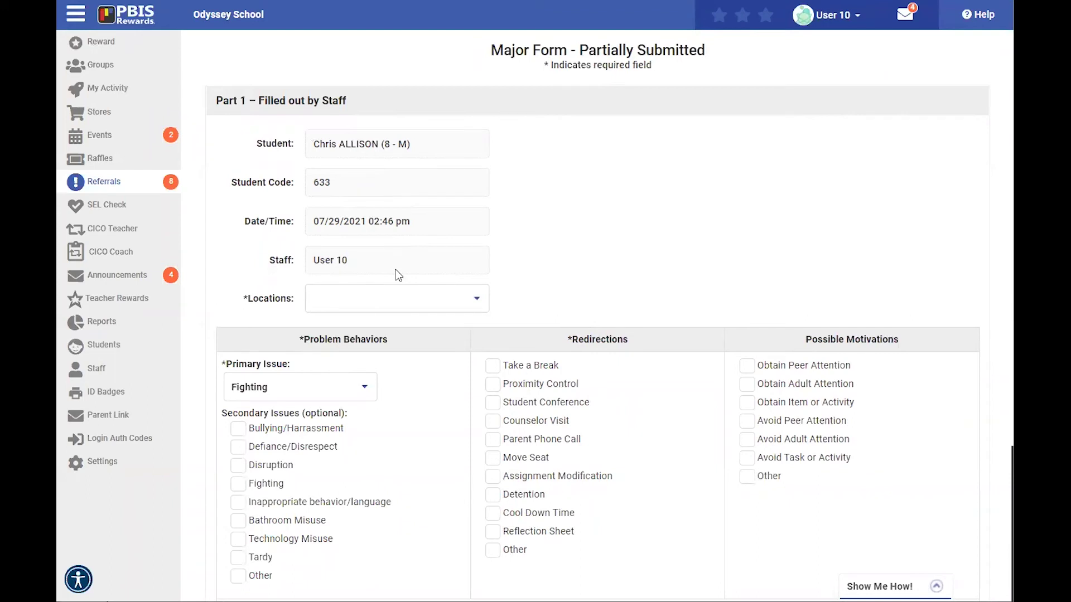
{"action": "left_click", "coordinate": [411, 308]}
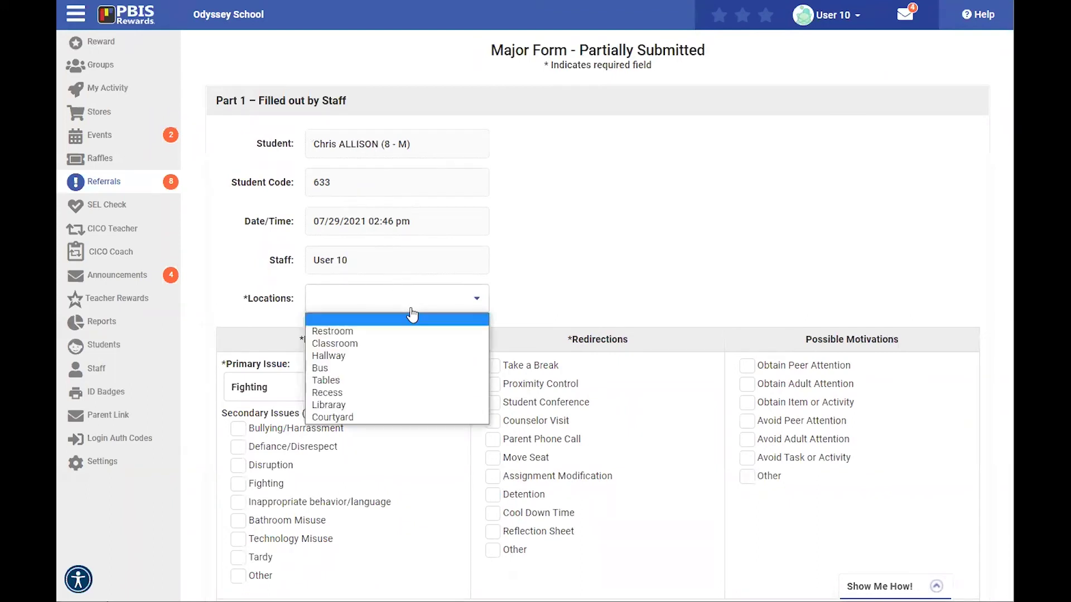
{"action": "left_click", "coordinate": [380, 380]}
{"action": "scroll", "coordinate": [382, 380], "scroll_direction": "down", "scroll_amount": 1}
{"action": "scroll", "coordinate": [363, 340], "scroll_direction": "down", "scroll_amount": 1}
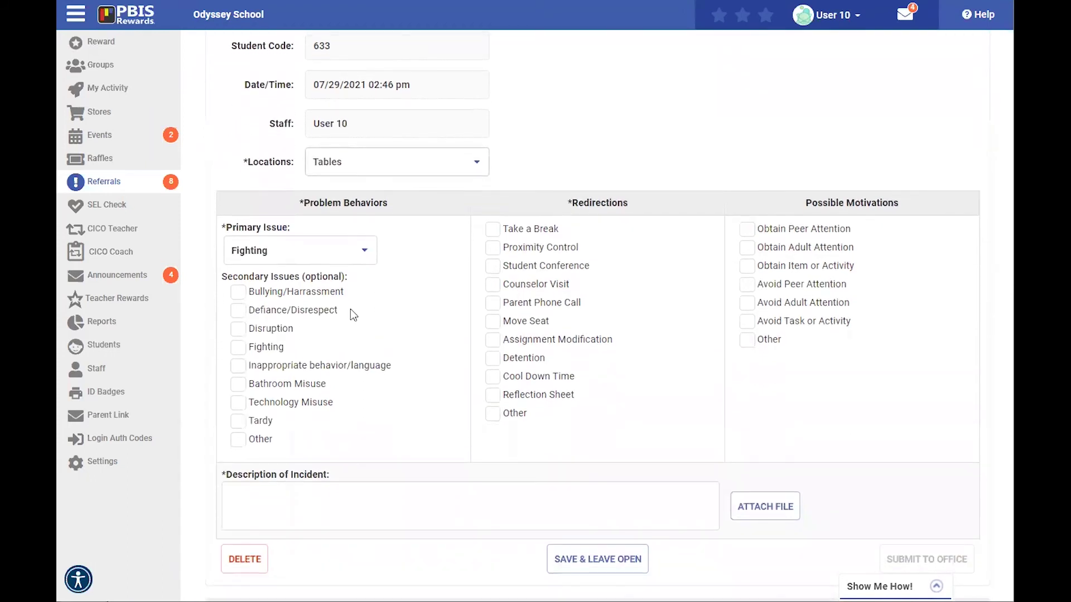
{"action": "left_click", "coordinate": [343, 261]}
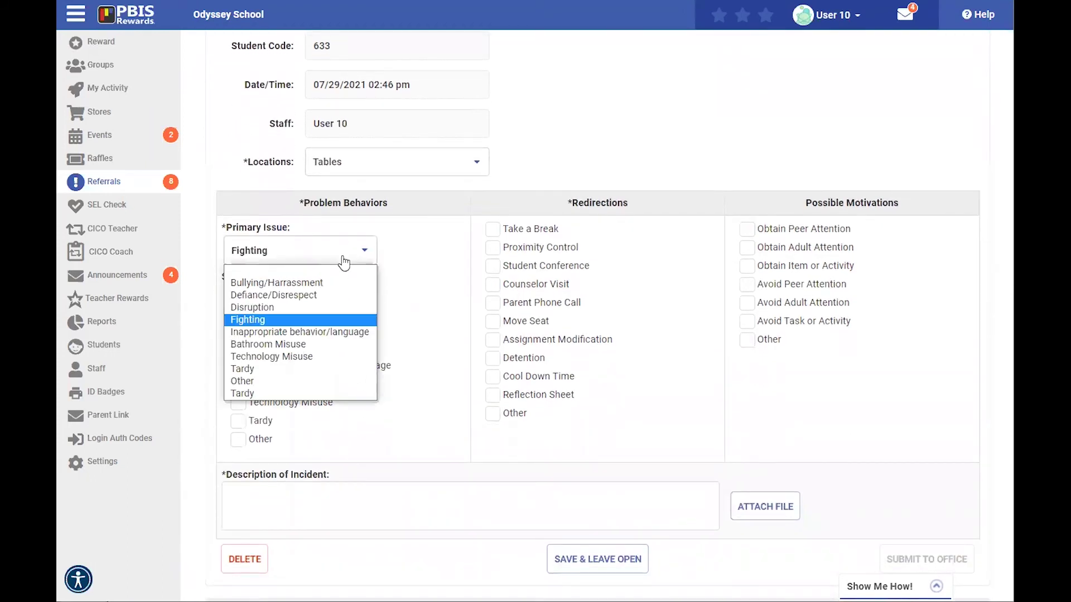
{"action": "left_click", "coordinate": [342, 260]}
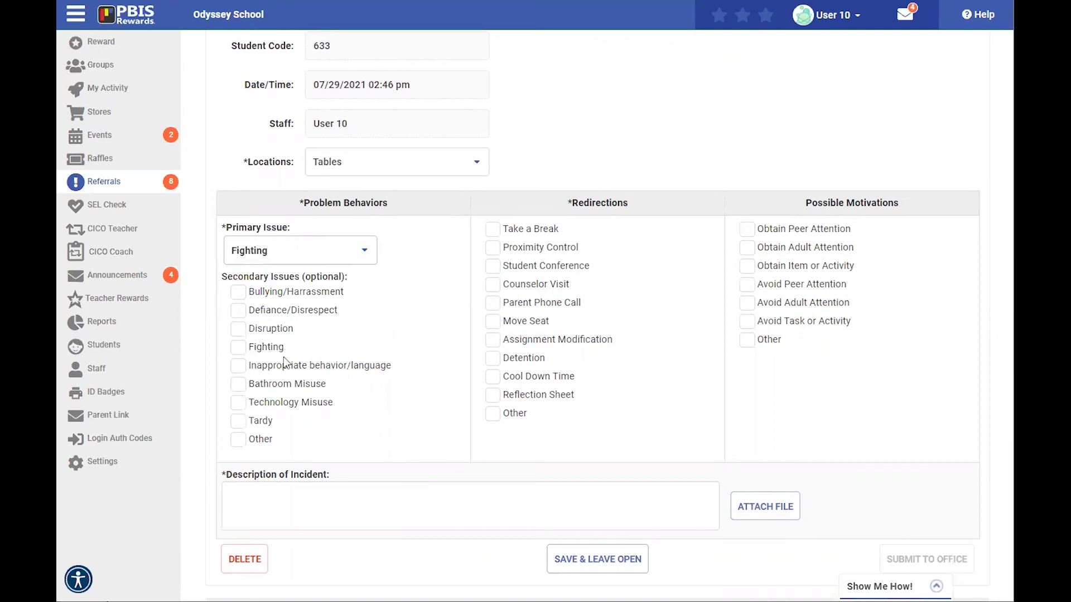
Check Bathroom Misuse, Student Conference and Avoid Adult Attention on the major form.
{"action": "left_click", "coordinate": [238, 386]}
{"action": "left_click", "coordinate": [493, 268]}
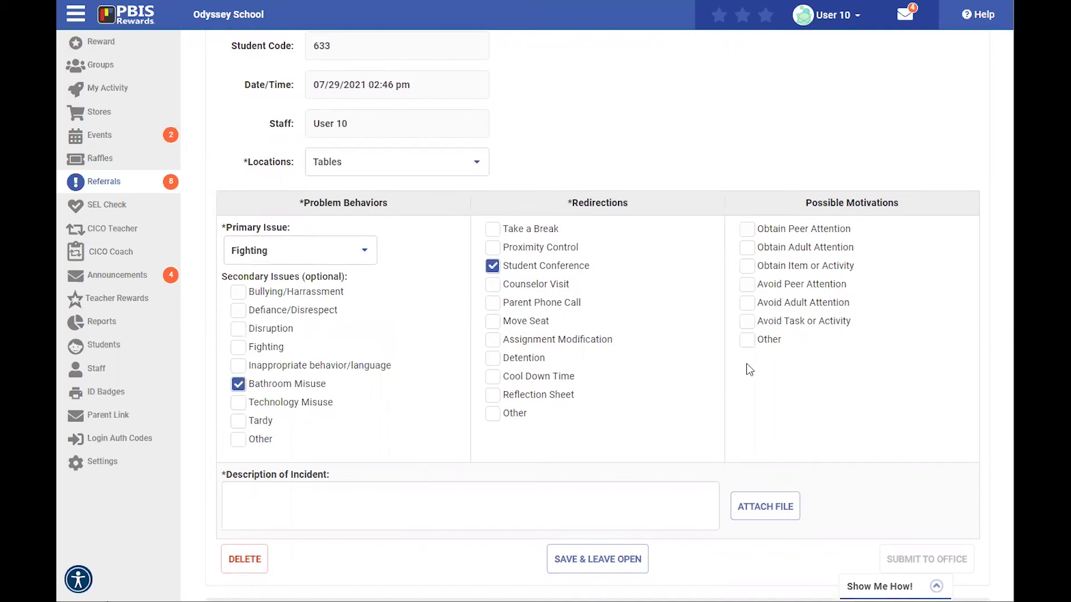
{"action": "left_click", "coordinate": [748, 304]}
{"action": "left_click", "coordinate": [151, 76]}
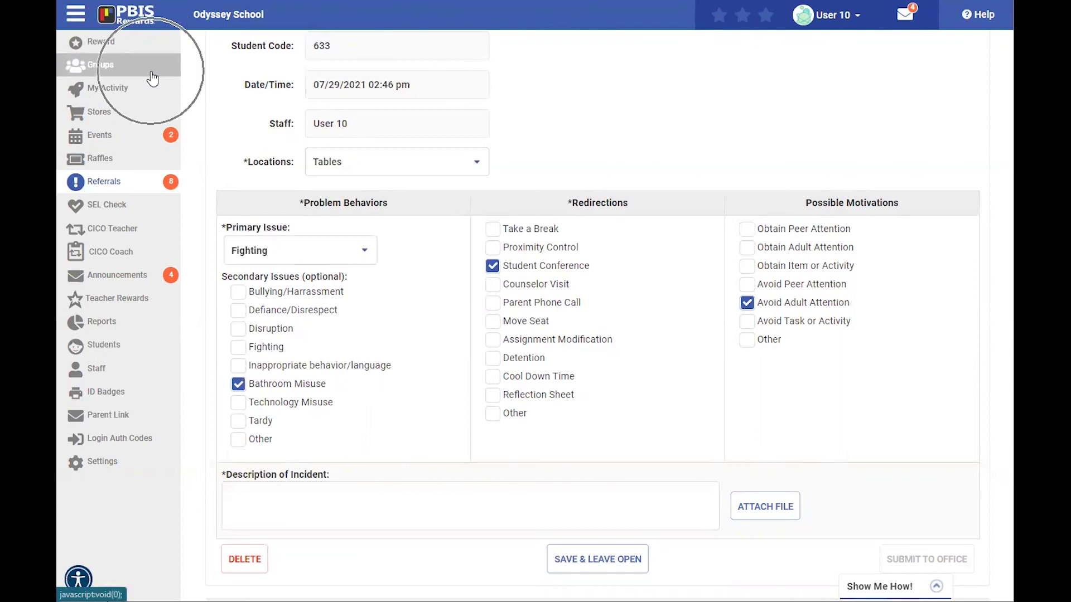
{"action": "left_click", "coordinate": [144, 192]}
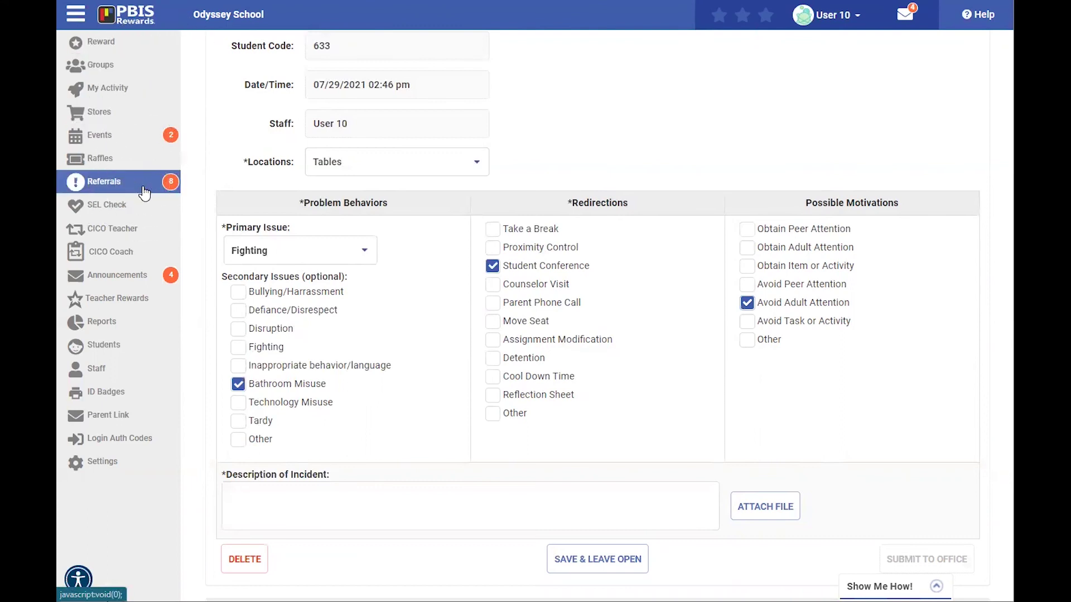